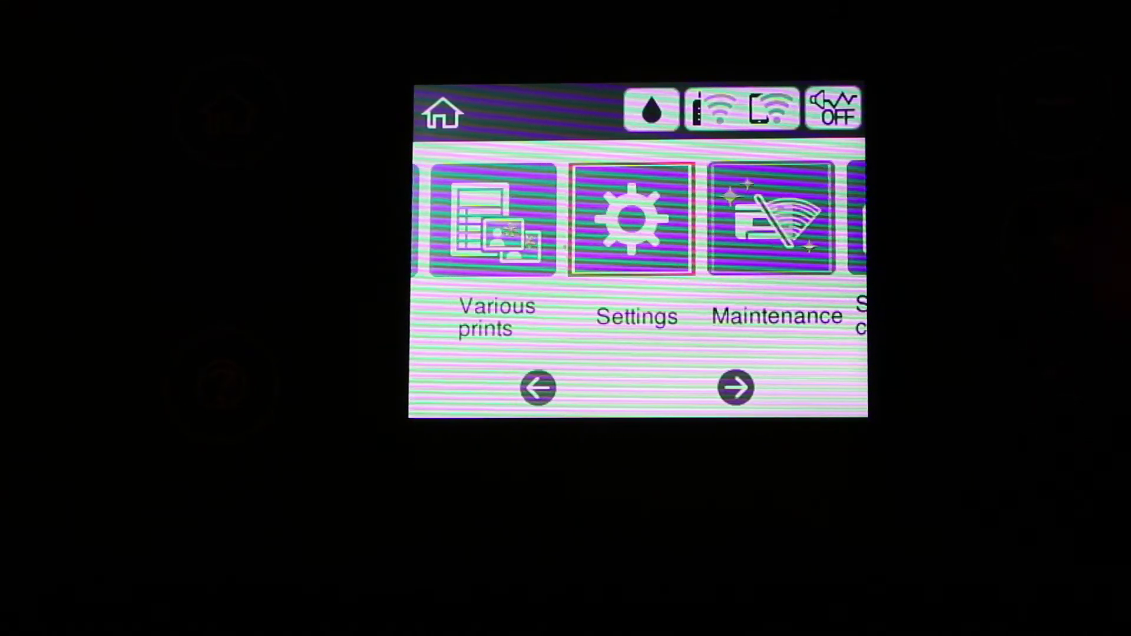
Open the Settings menu from the printer's home carousel.
{"action": "key", "text": "Return"}
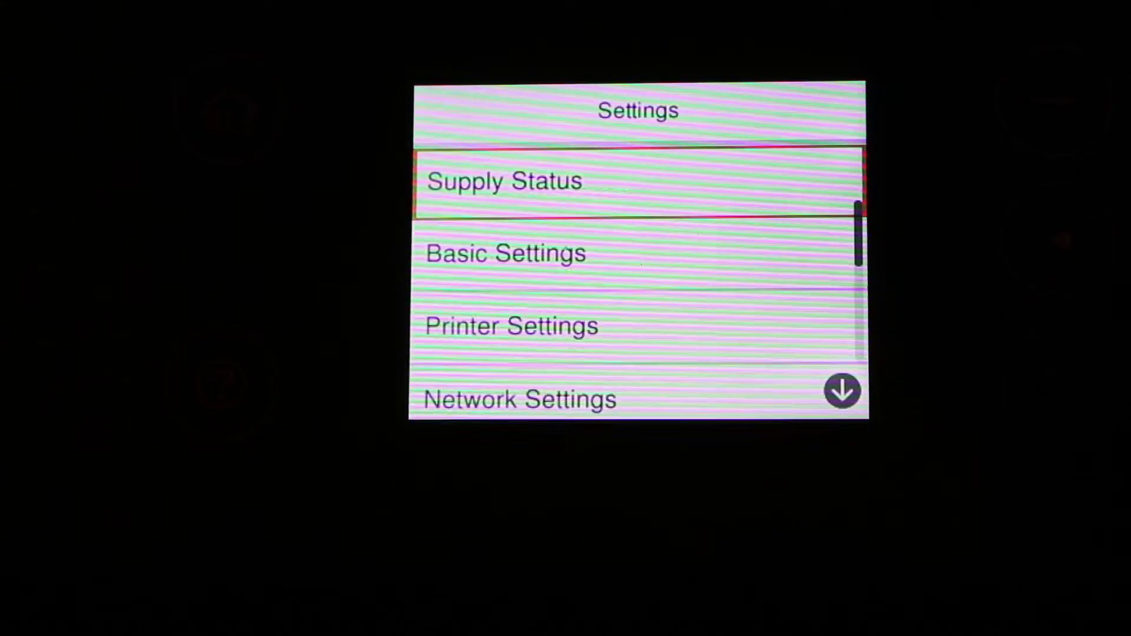
Go through Network Settings and Wi-Fi Setup and choose Wi-Fi (Recommended) via wireless router.
{"action": "key", "text": "Down"}
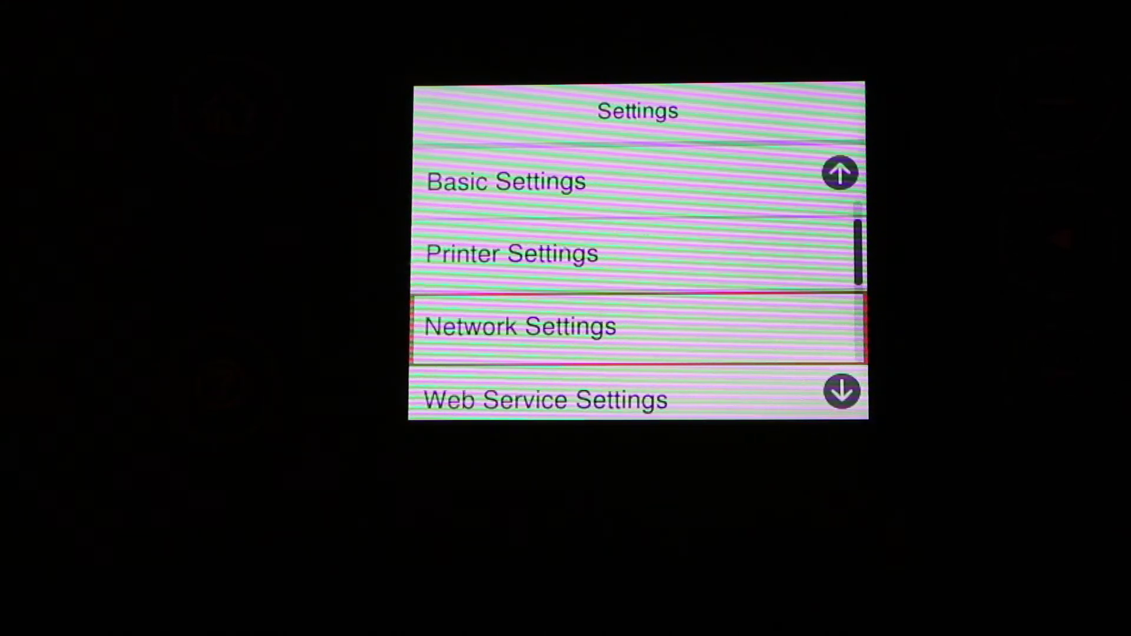
{"action": "key", "text": "Return"}
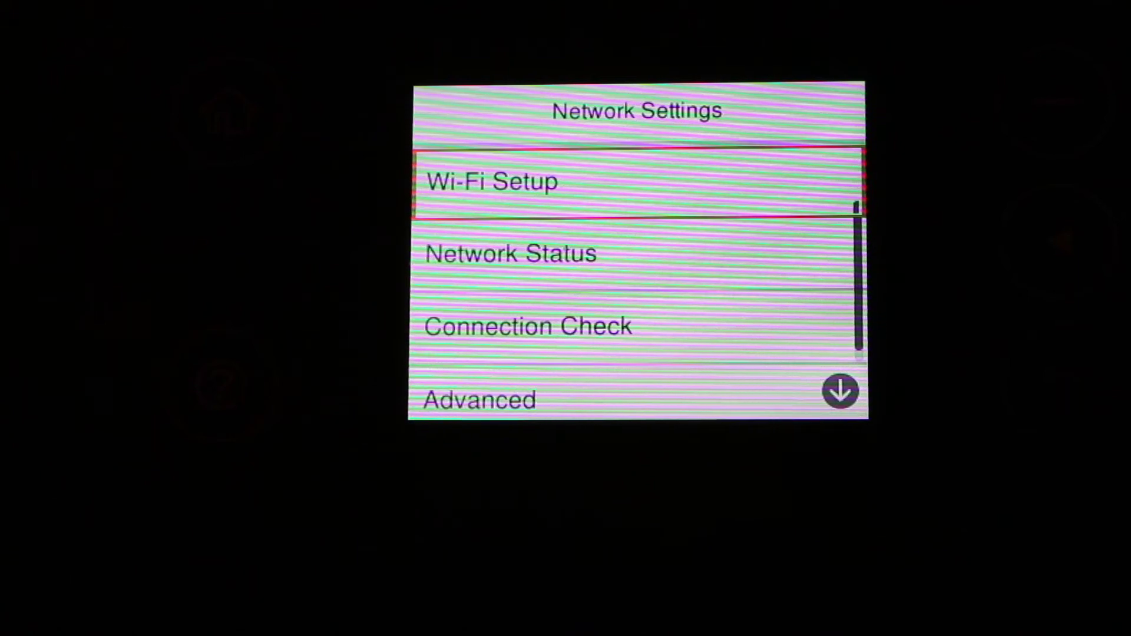
{"action": "key", "text": "Return"}
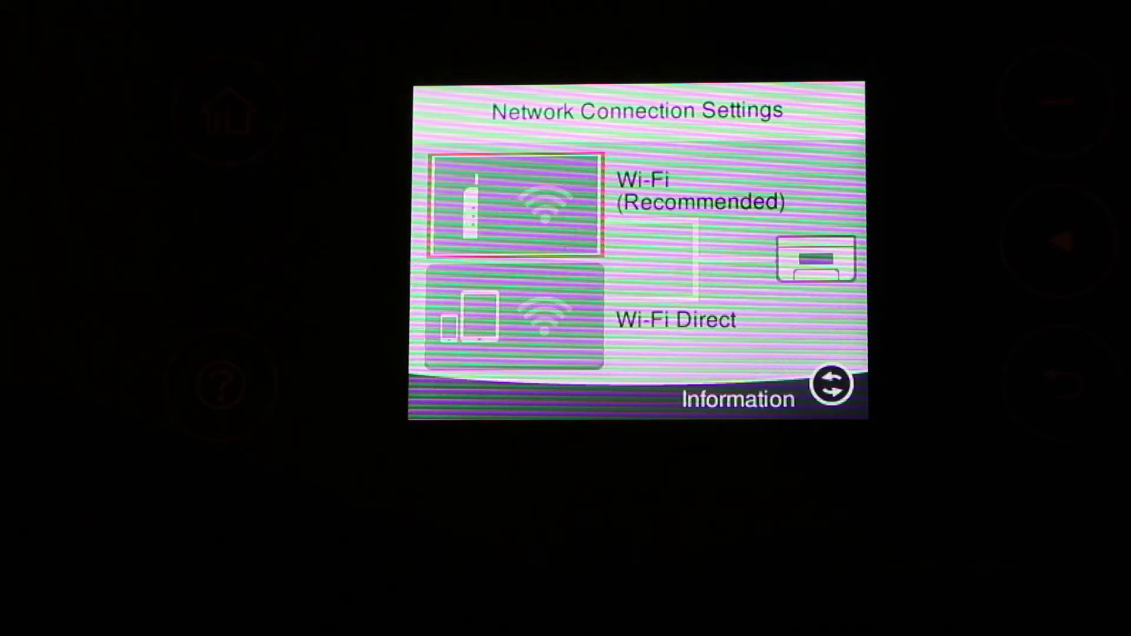
{"action": "key", "text": "Down"}
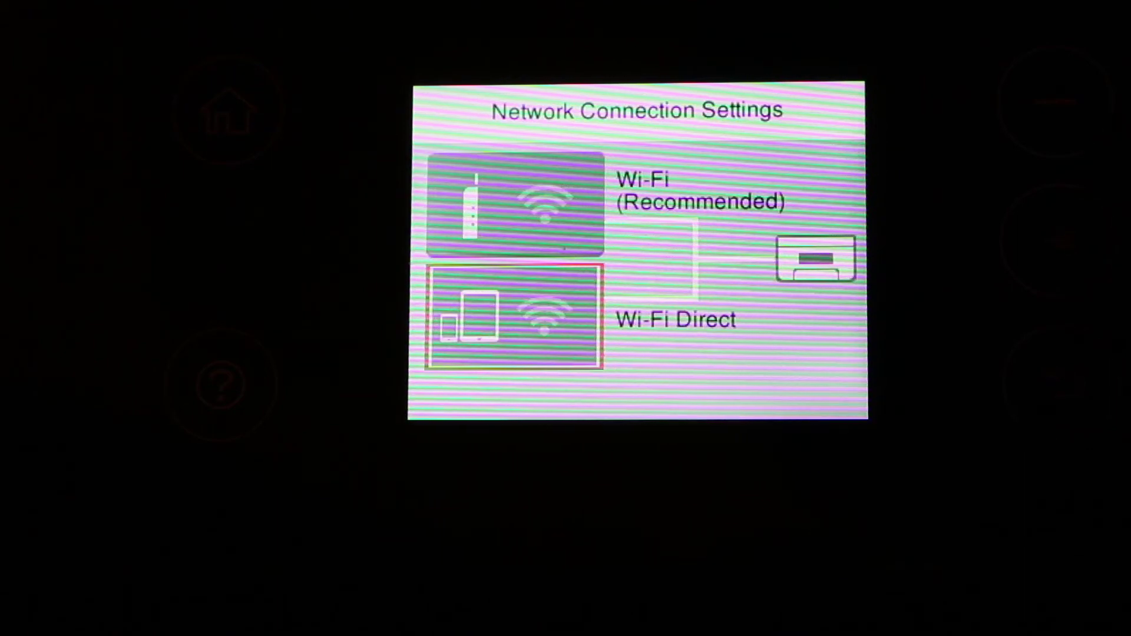
{"action": "key", "text": "Up"}
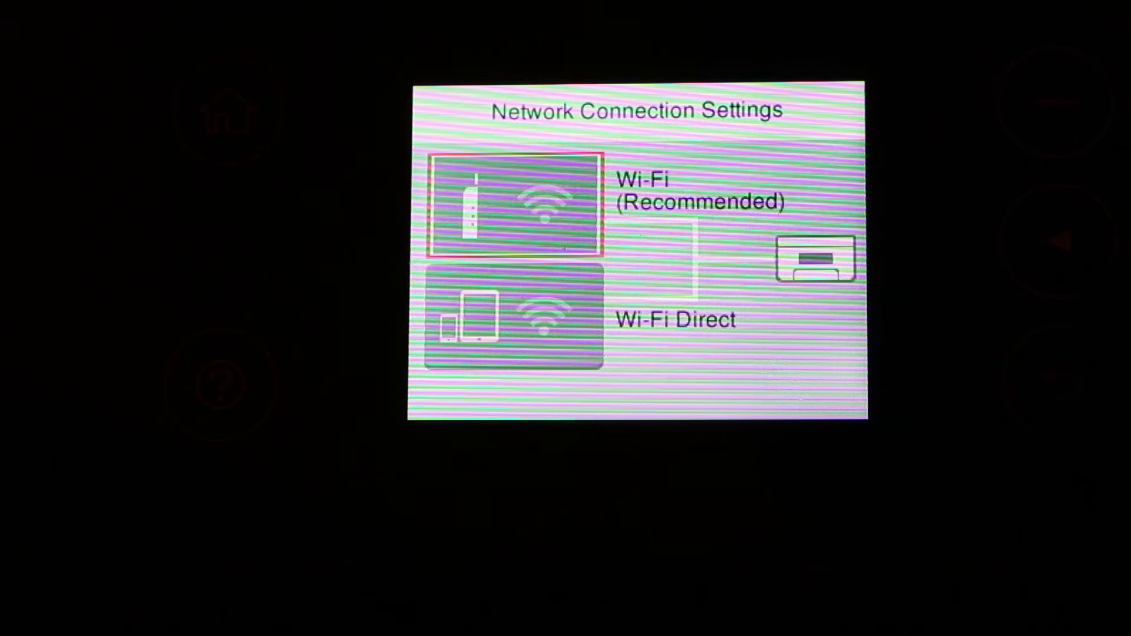
{"action": "key", "text": "Return"}
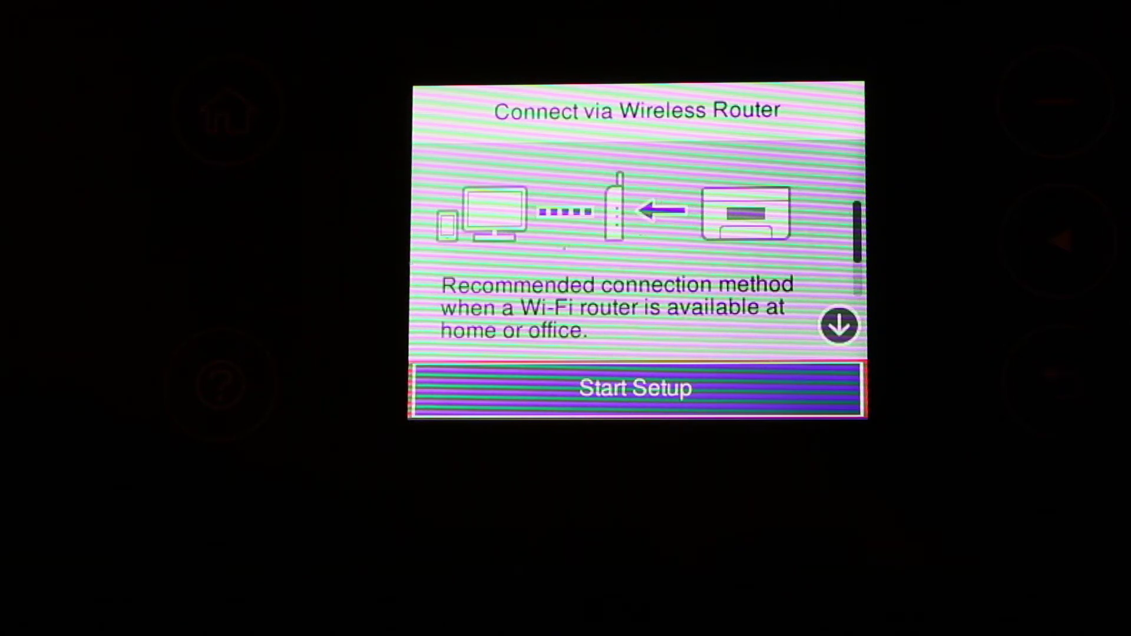
Start the Wi-Fi Setup Wizard, browse nearby routers, and choose the Sharma network.
{"action": "left_click", "coordinate": [634, 388]}
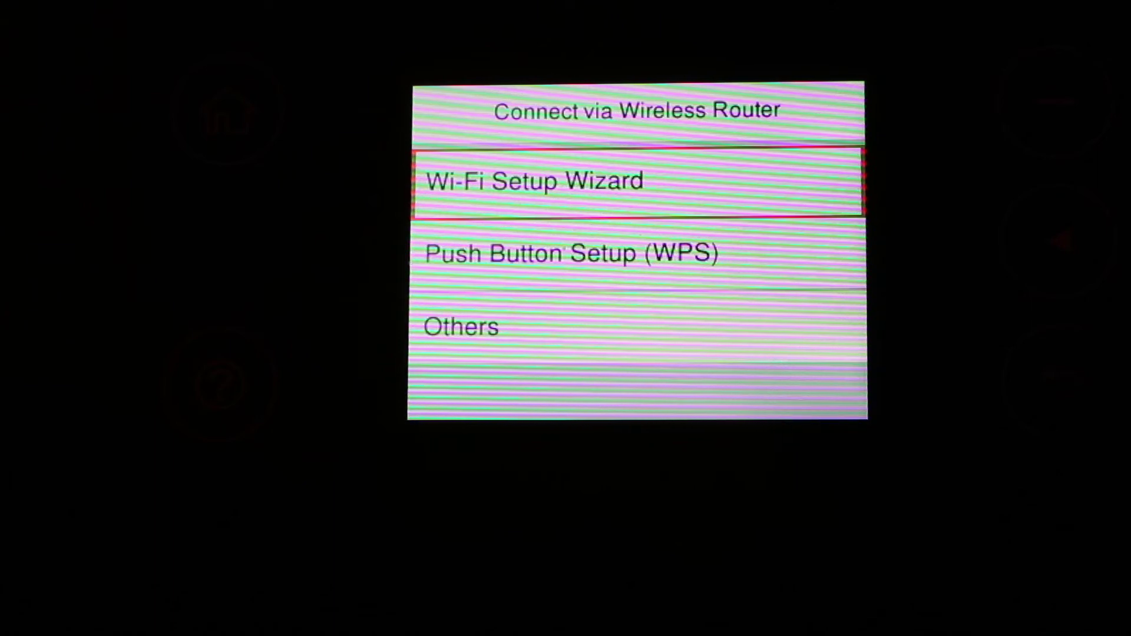
{"action": "key", "text": "Return"}
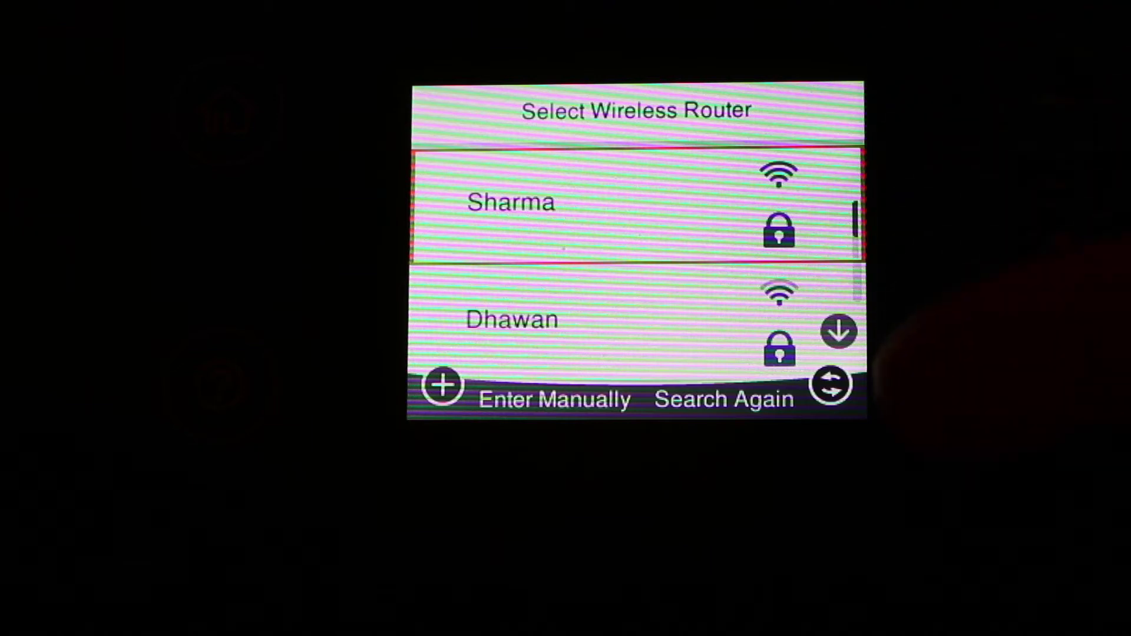
{"action": "key", "text": "Down"}
{"action": "key", "text": "Down"}
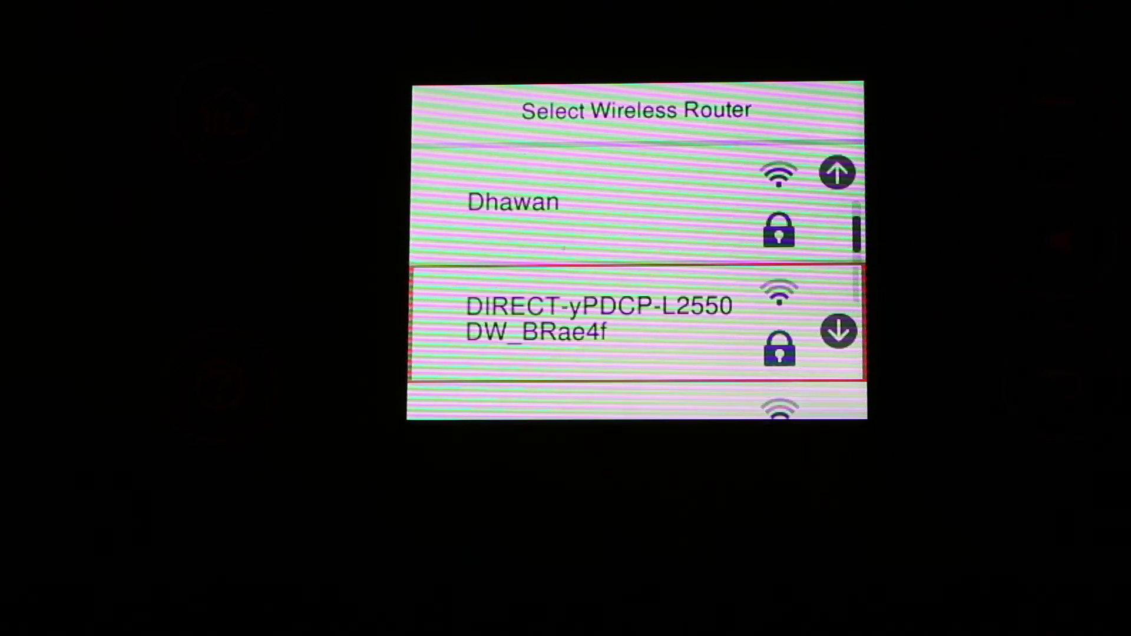
{"action": "key", "text": "Down"}
{"action": "key", "text": "Down"}
{"action": "key", "text": "Down"}
{"action": "key", "text": "Down"}
{"action": "key", "text": "Up"}
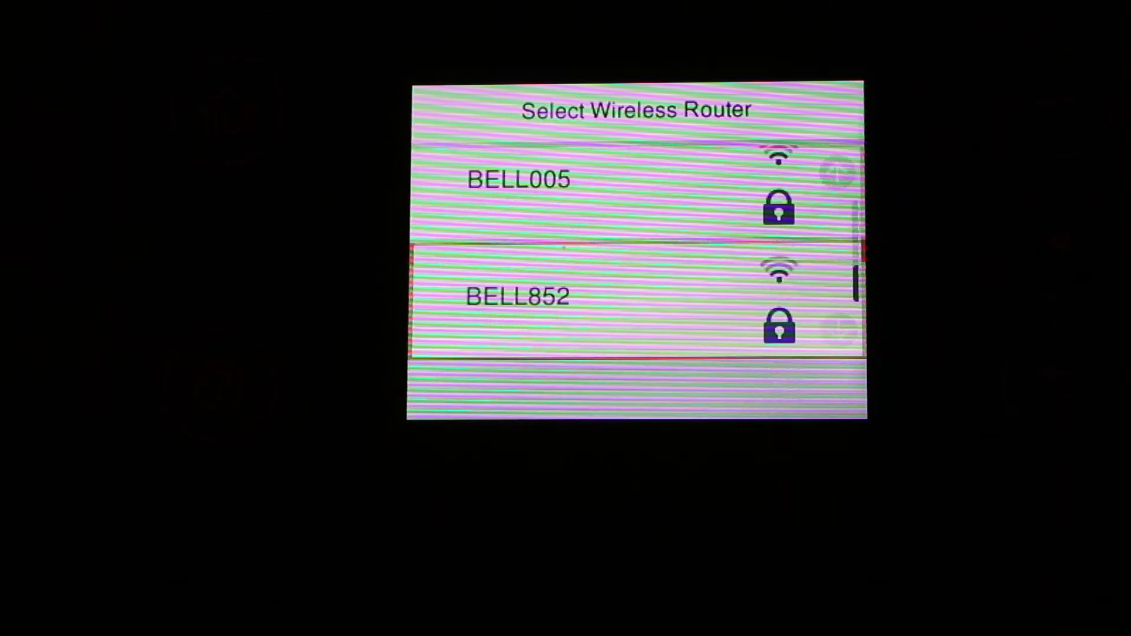
{"action": "key", "text": "Up"}
{"action": "key", "text": "Up"}
{"action": "key", "text": "Up"}
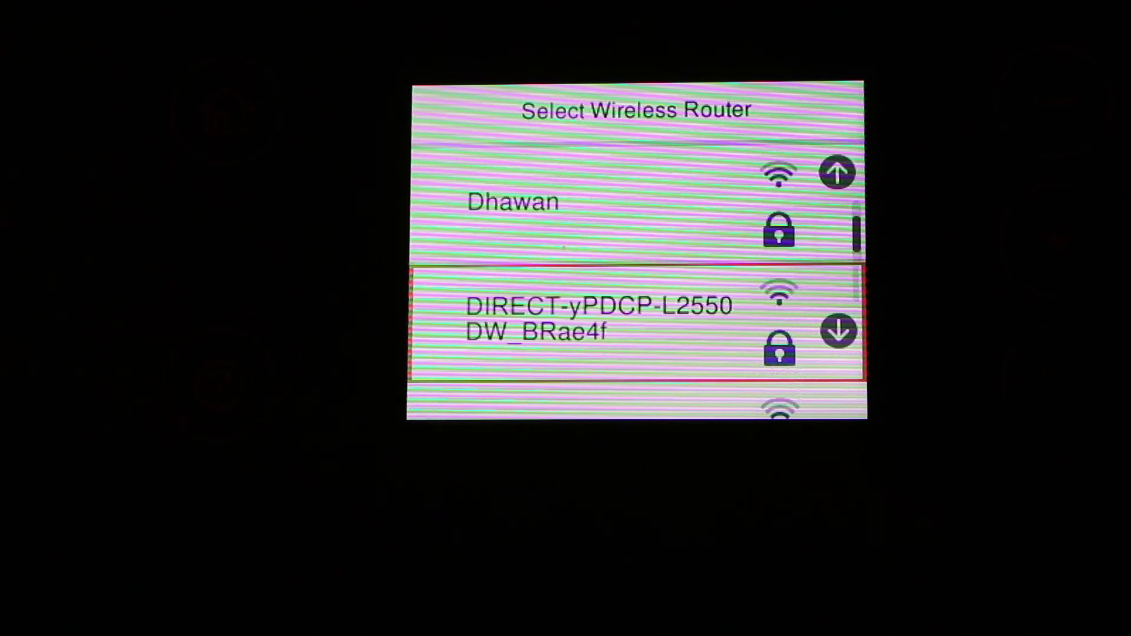
{"action": "key", "text": "Up"}
{"action": "key", "text": "Up"}
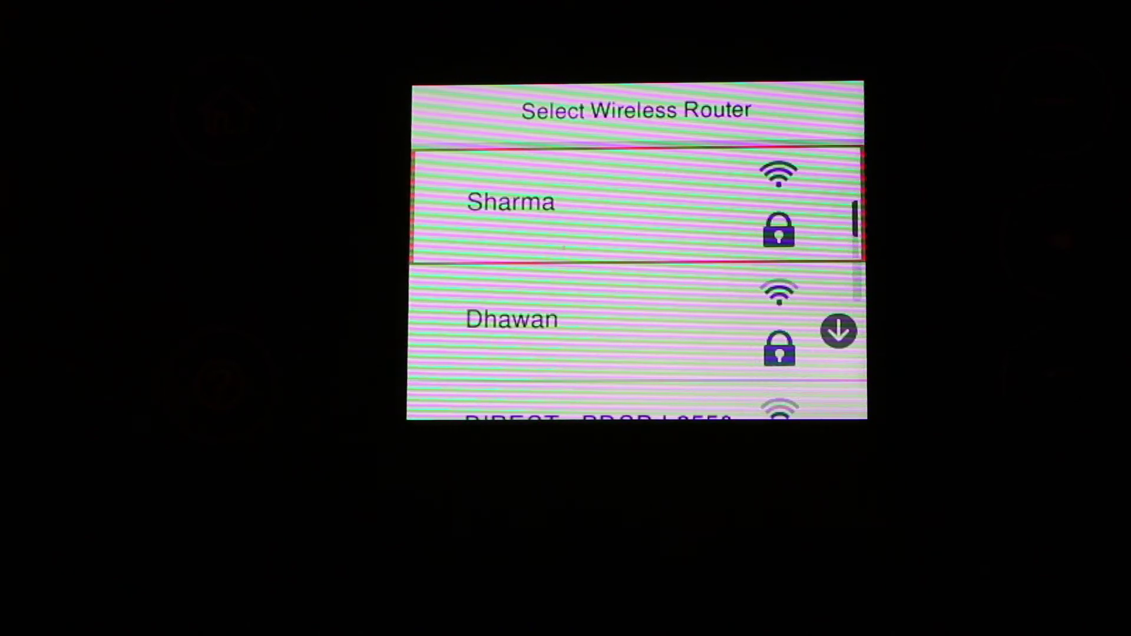
{"action": "key", "text": "Return"}
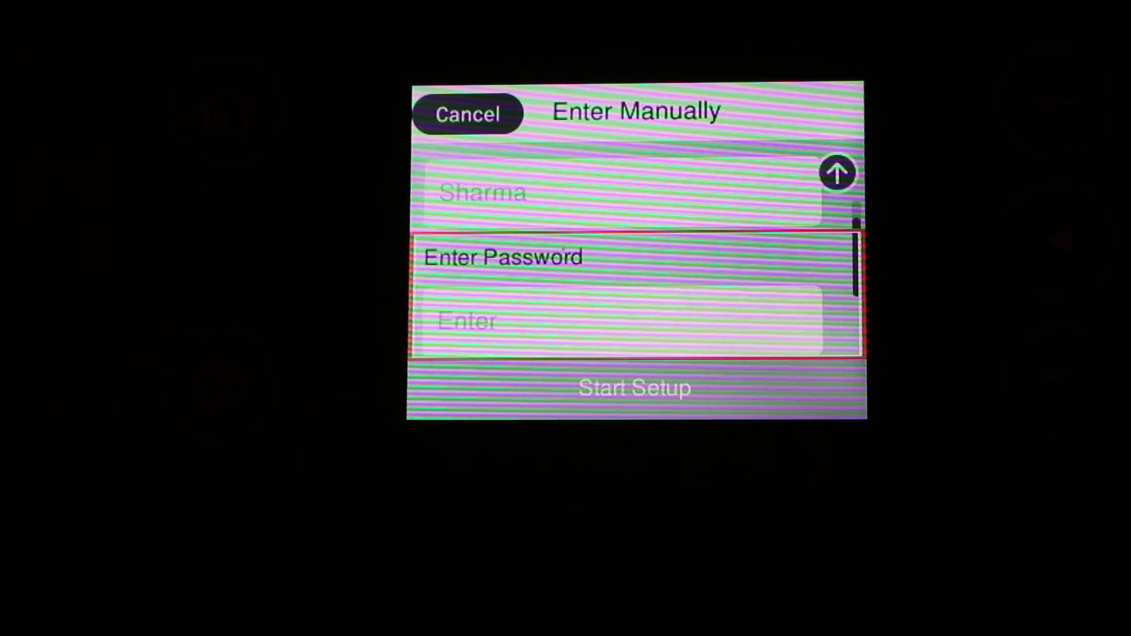
Open the on-screen keyboard for the Sharma network's password.
{"action": "key", "text": "Return"}
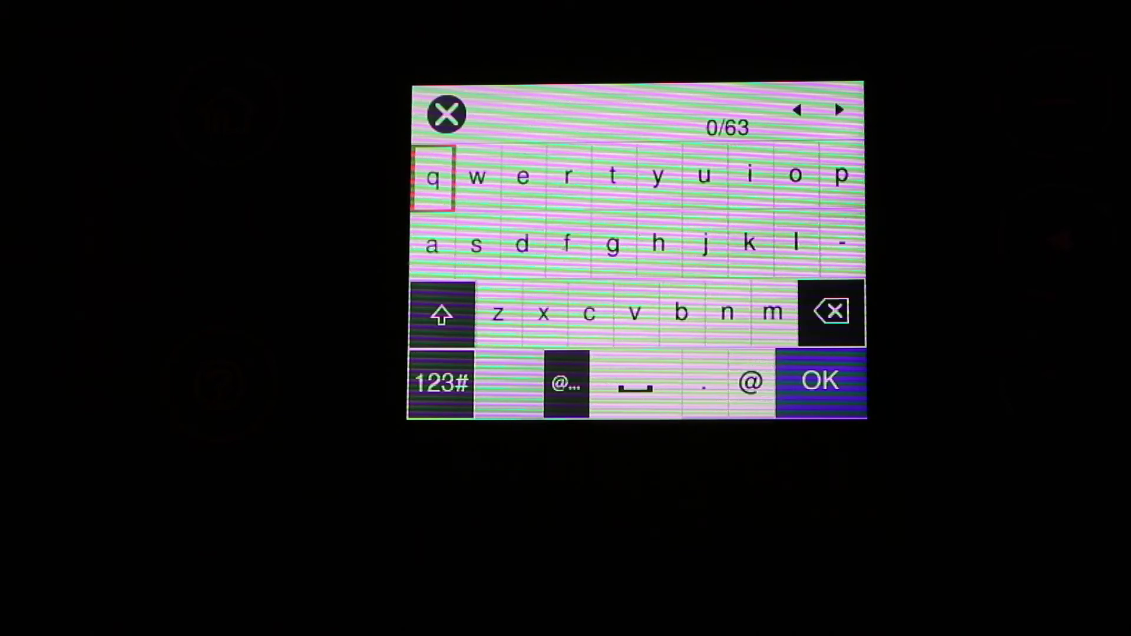